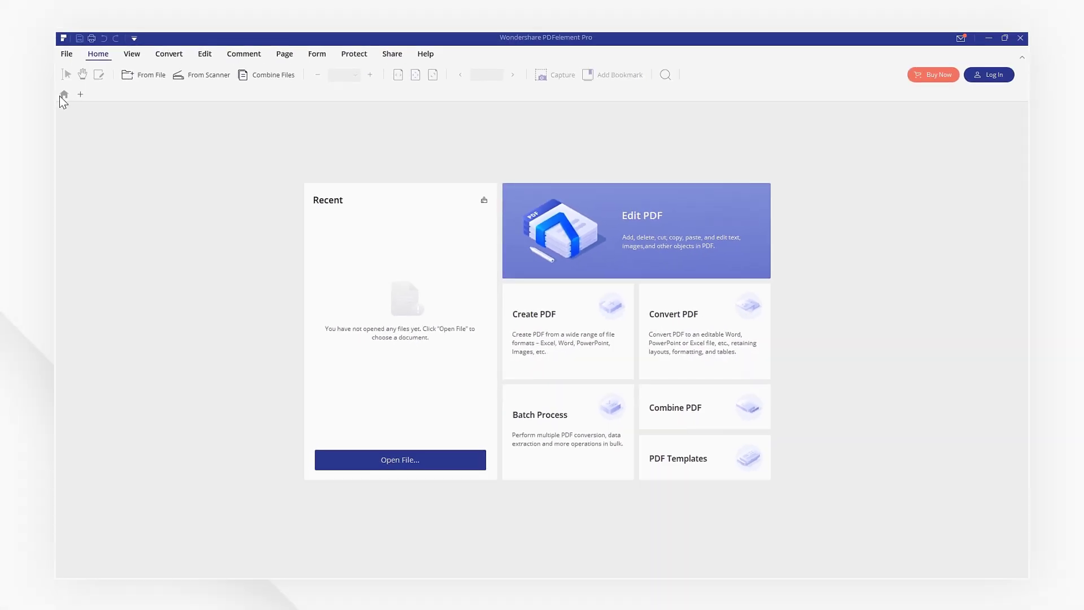
Step: Open the 'building to be edited' PDF from the Sample Folder
click(589, 209)
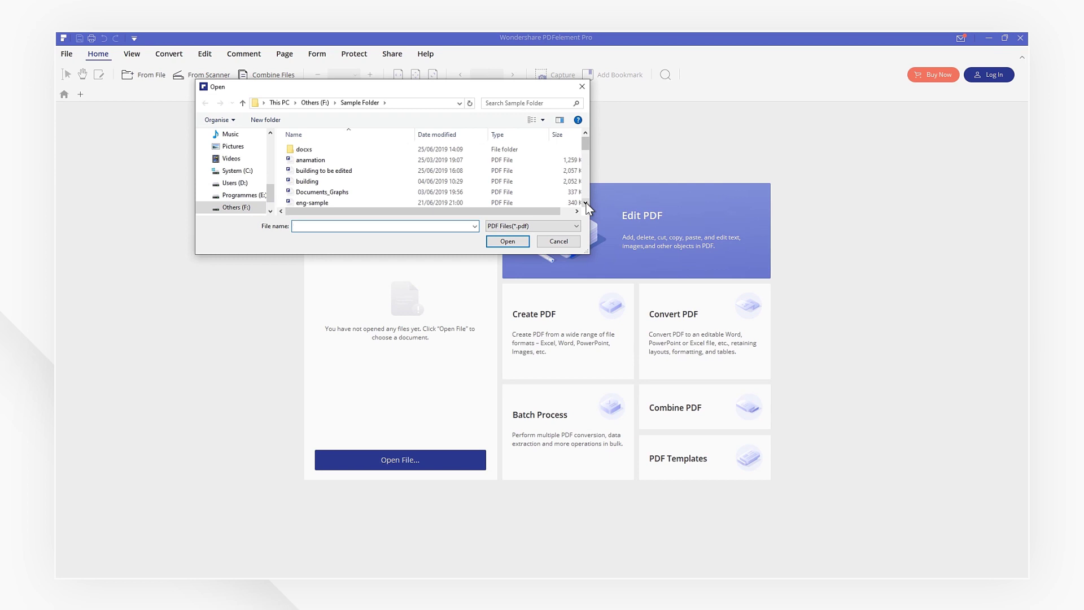
click(467, 172)
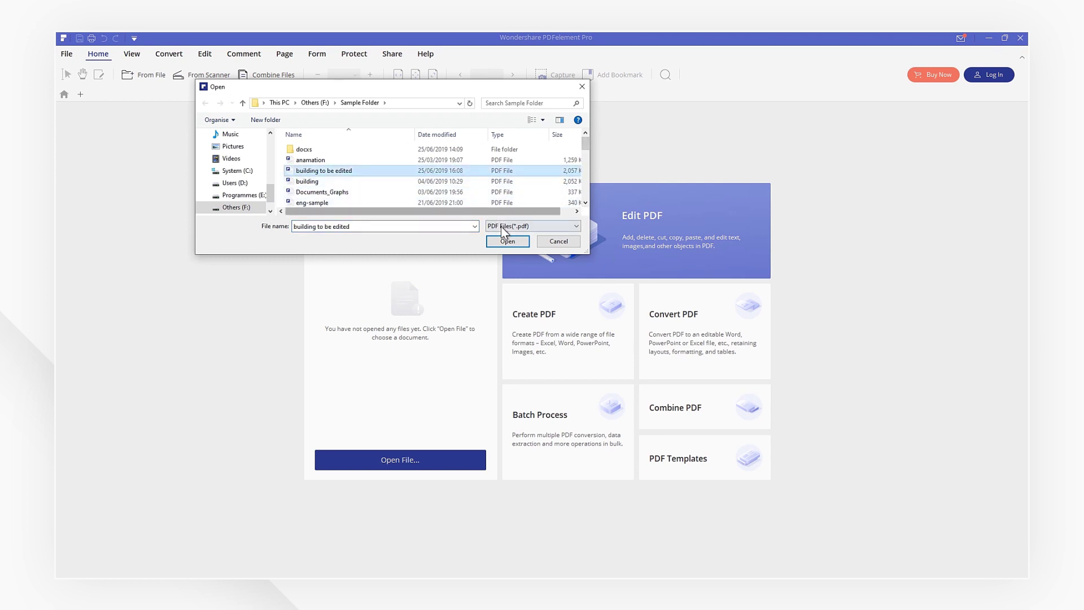
click(507, 241)
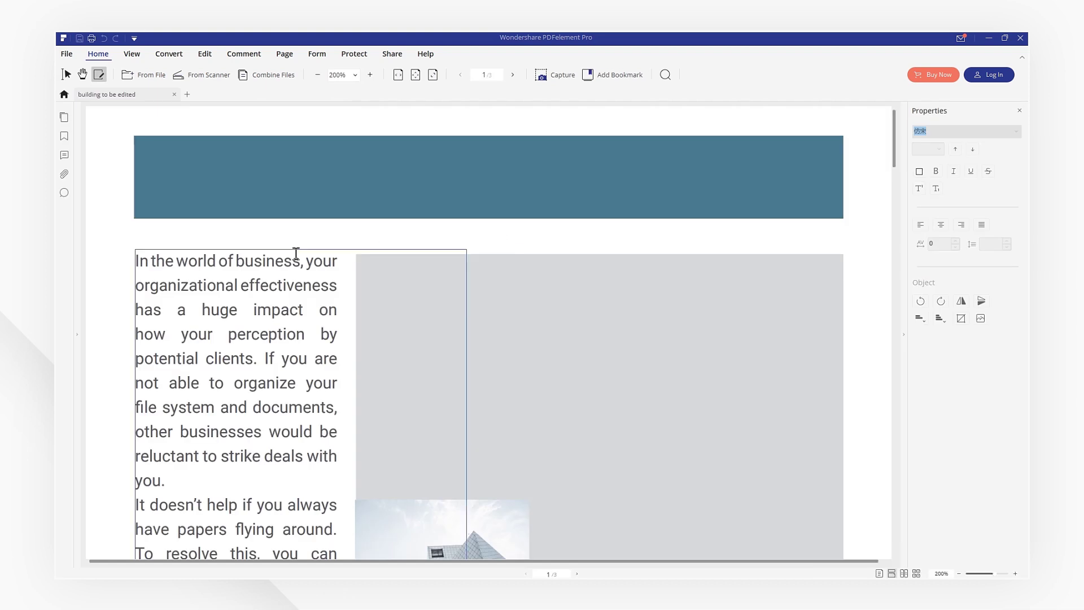
Step: Add a text box at the banner's top-left and delete 'REAL' from the heading
click(226, 285)
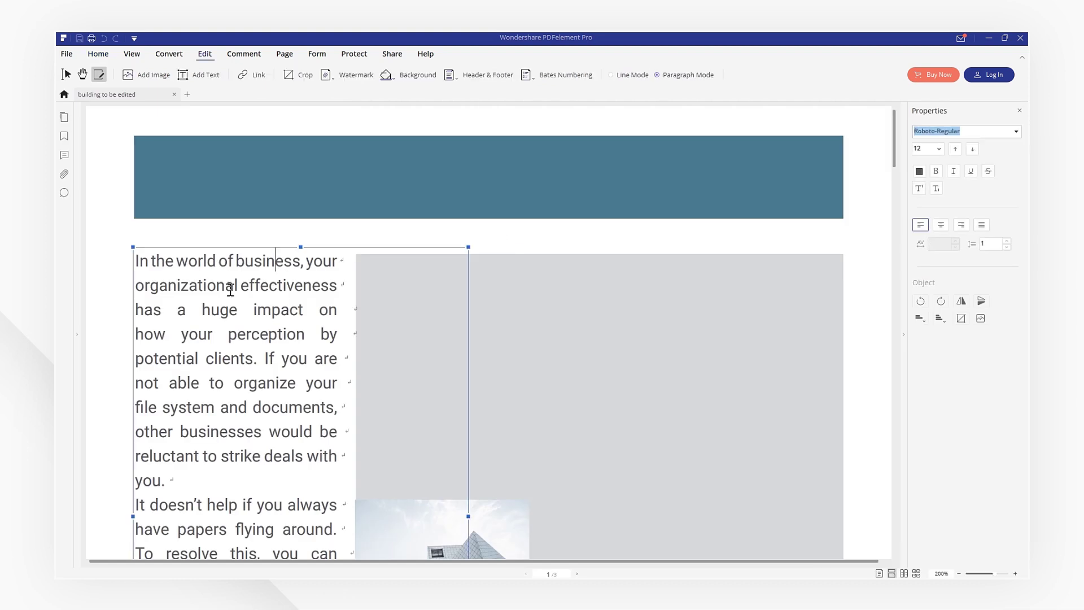
click(201, 75)
click(140, 146)
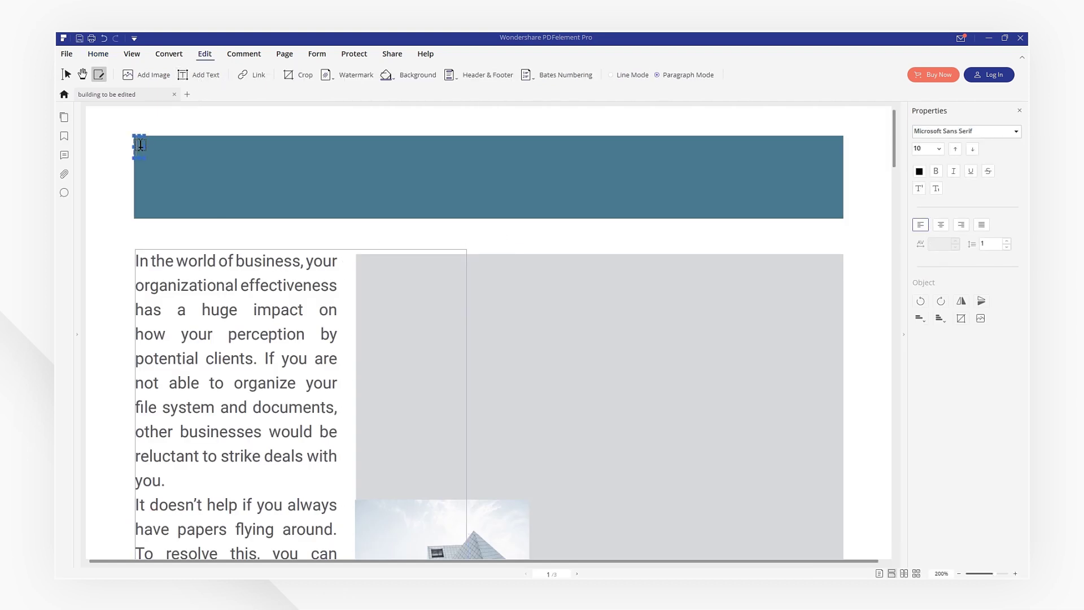
text(ACCELERATE YOUR REAL ESTATE DEALS)
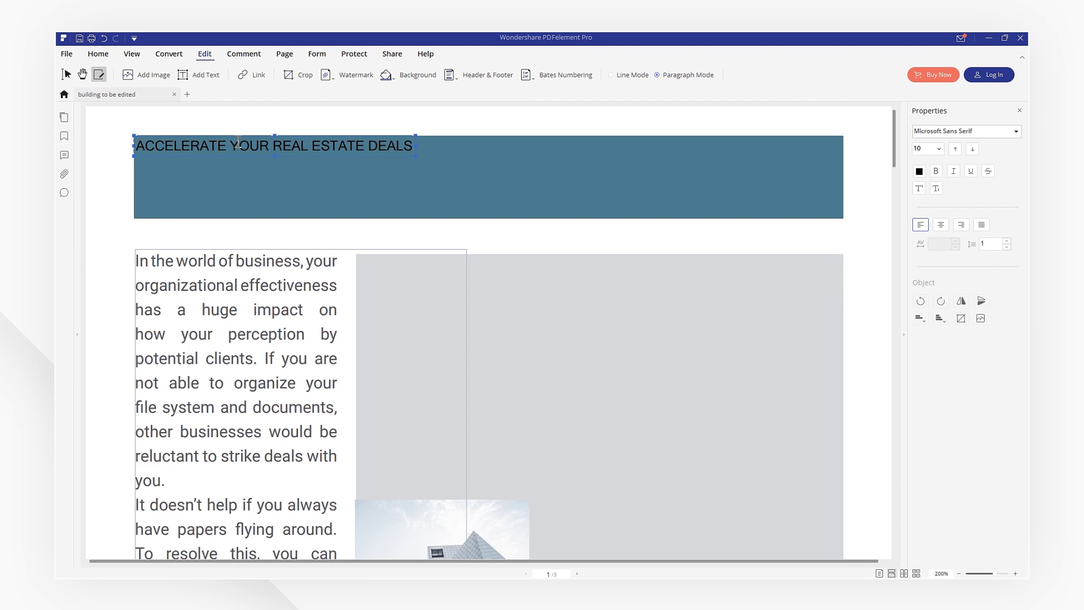
double_click(288, 146)
key(Delete)
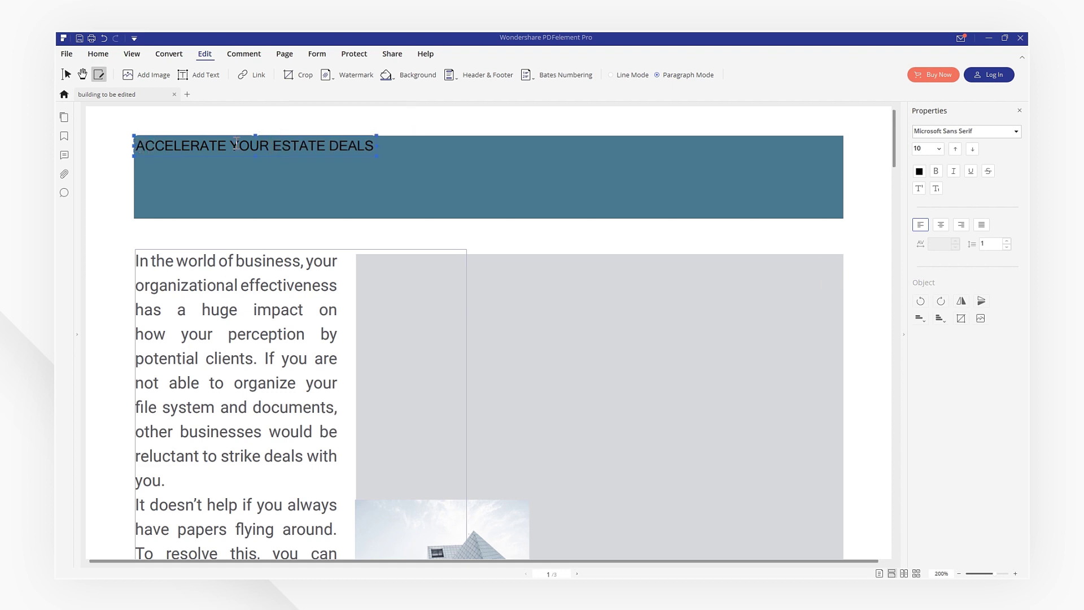
Step: Make the heading 24 pt orange and widen its box across the banner
key(ctrl+a)
click(404, 132)
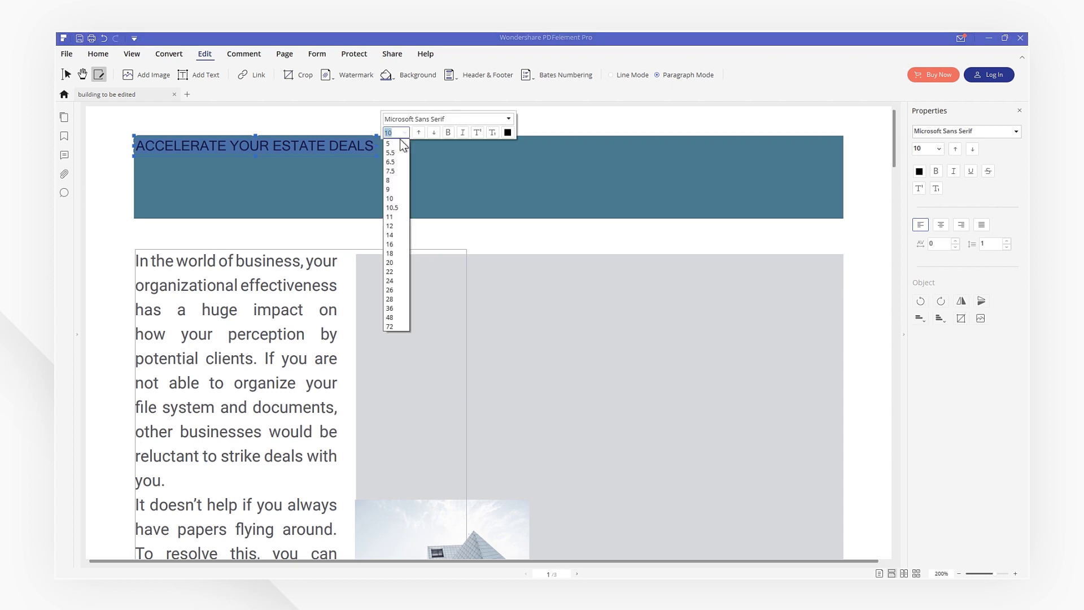
click(395, 286)
click(506, 133)
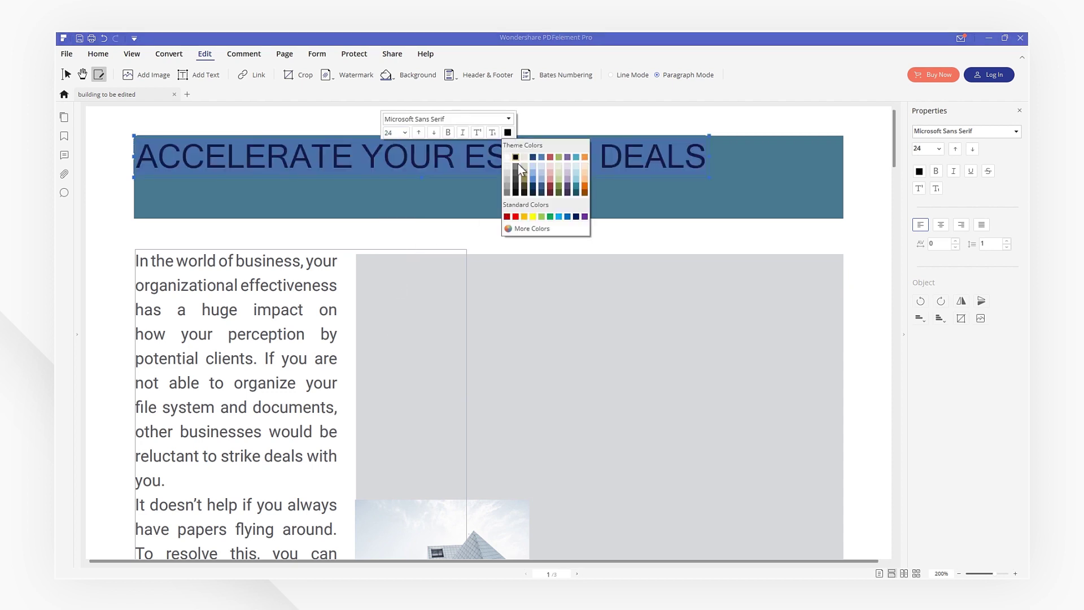
click(585, 189)
click(715, 161)
key(ctrl+a)
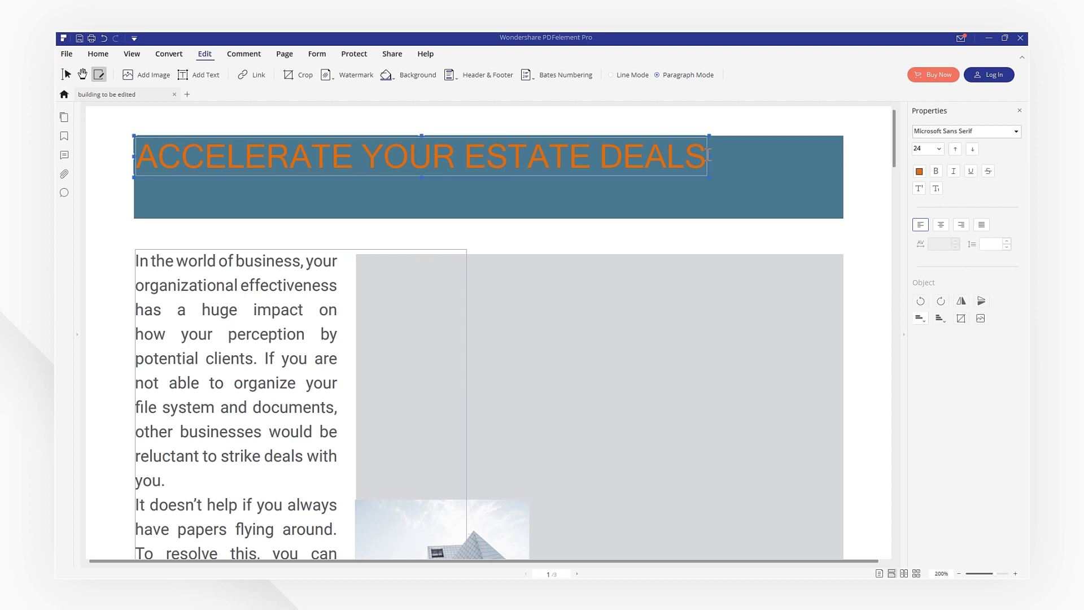
drag(708, 173, 829, 179)
scroll(886, 126, down, 4)
scroll(886, 169, down, 1)
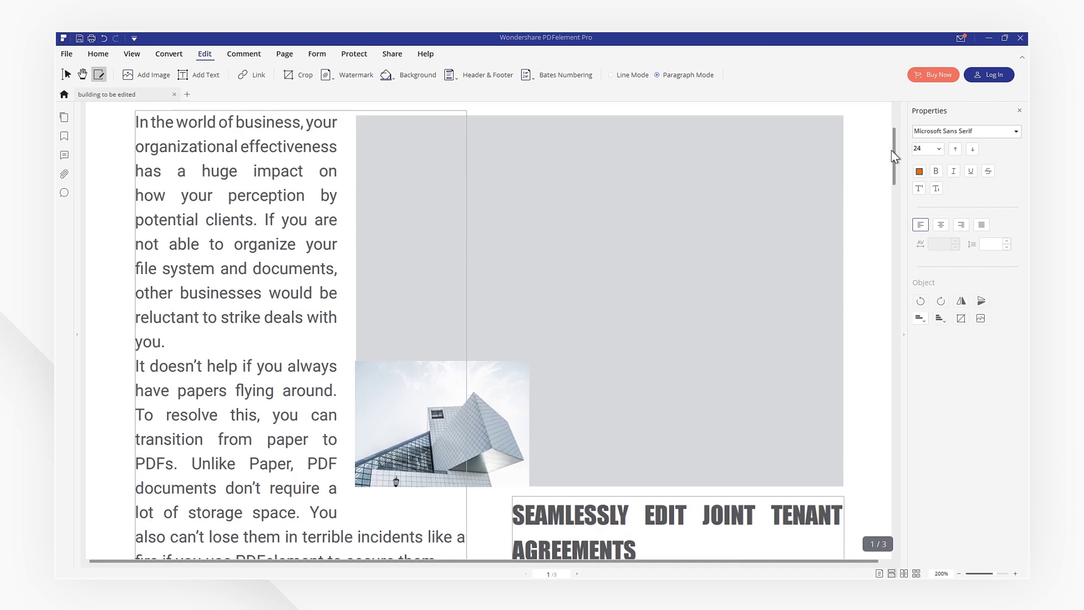
Step: Move the building photo to the grey area's top-left and resize it to fill the grey box
click(421, 428)
drag(399, 392, 399, 144)
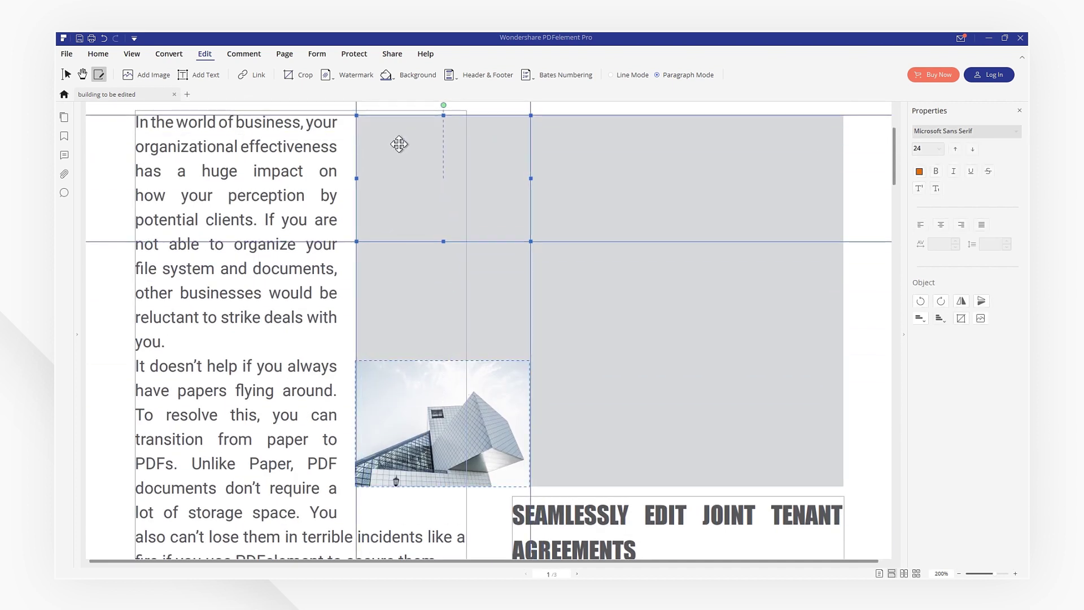
click(678, 355)
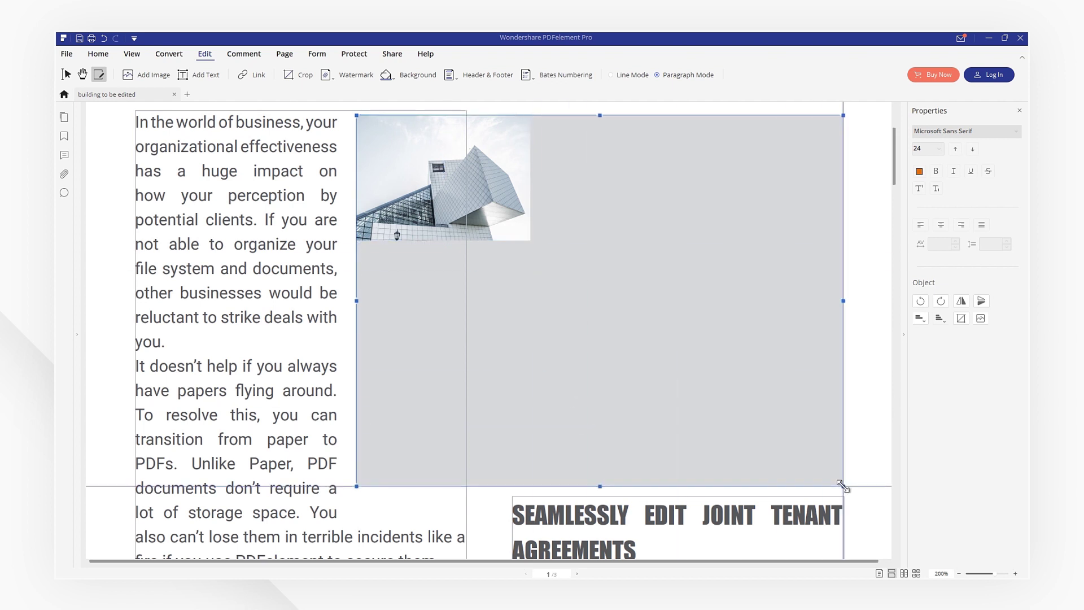
drag(842, 484, 842, 482)
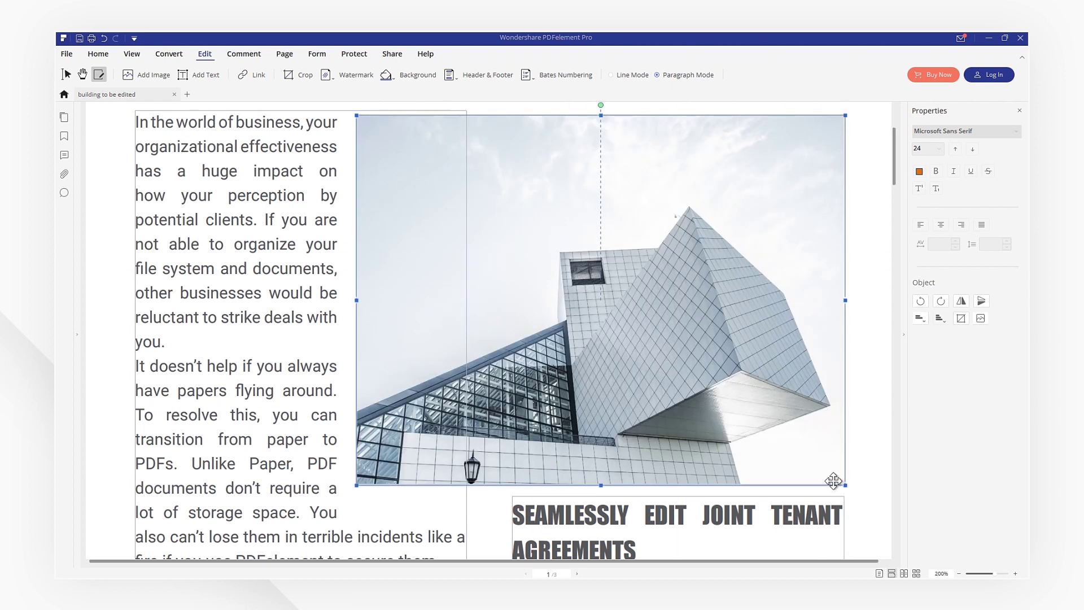
drag(893, 182, 894, 336)
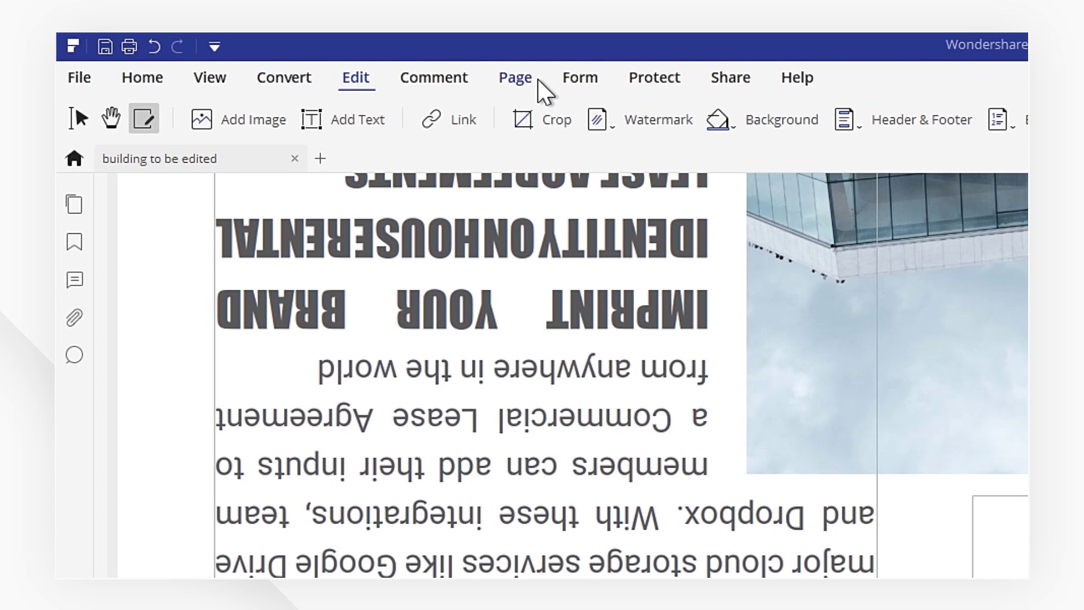
Step: Rotate page 2 by two clockwise quarter turns in the page thumbnails
click(525, 78)
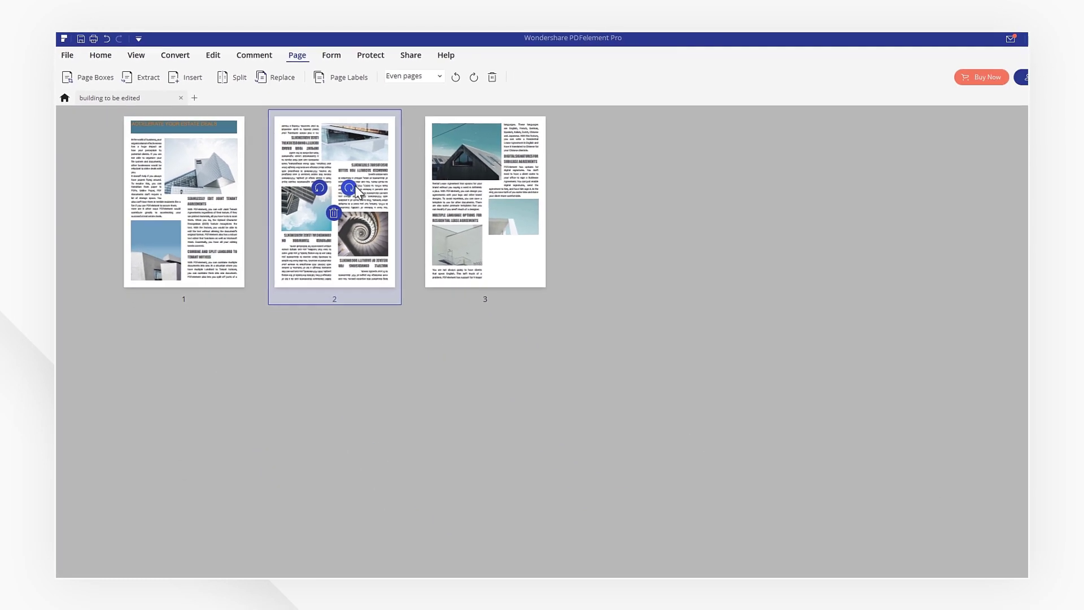
click(336, 180)
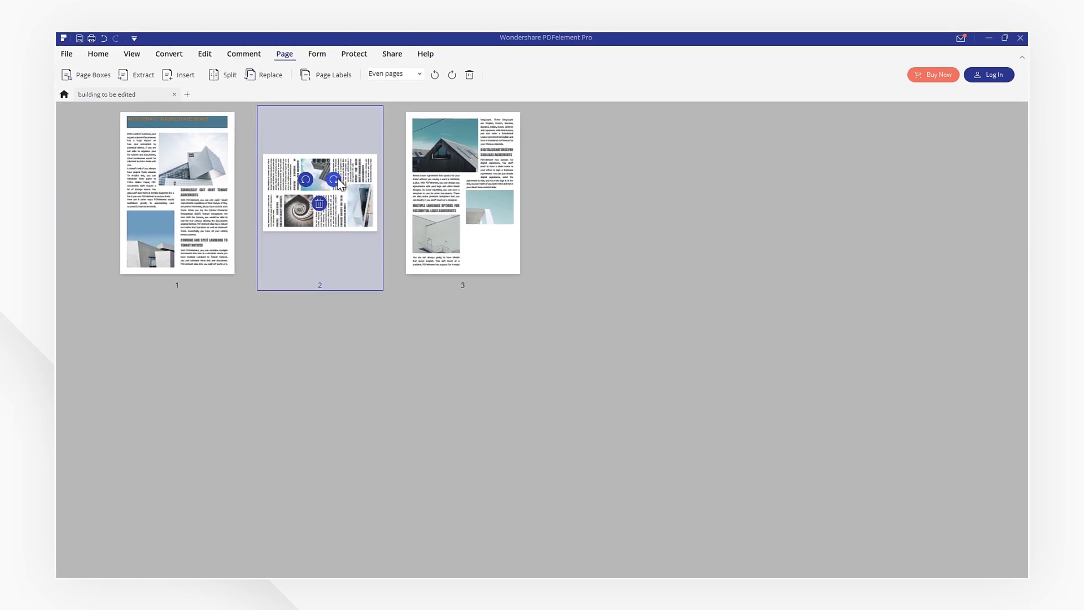
click(335, 180)
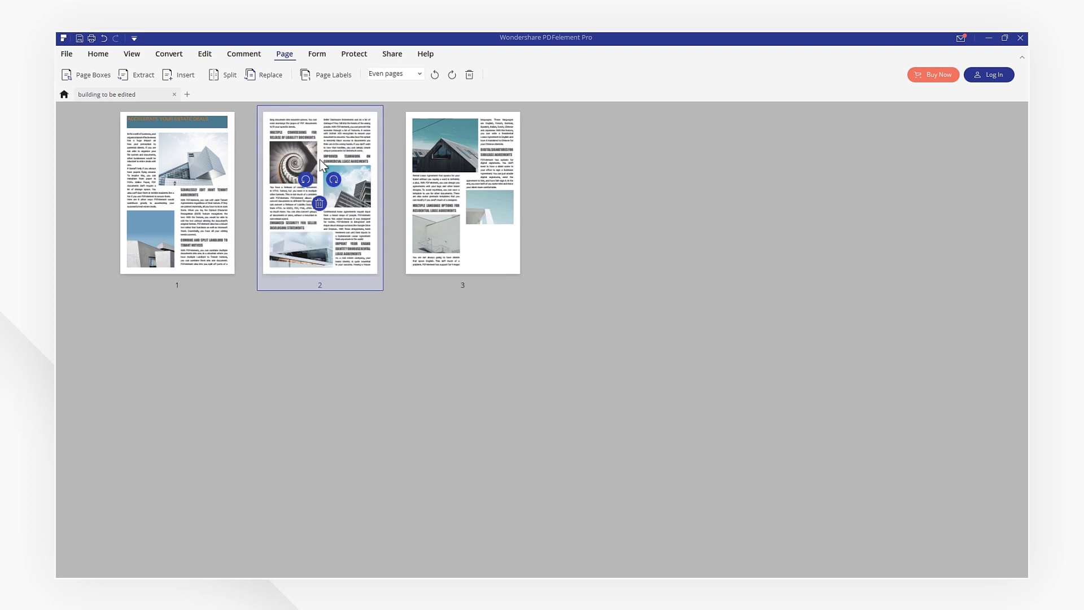
Step: Move page 2 after page 3, then move the house photo page to the front
drag(303, 143, 538, 147)
click(350, 145)
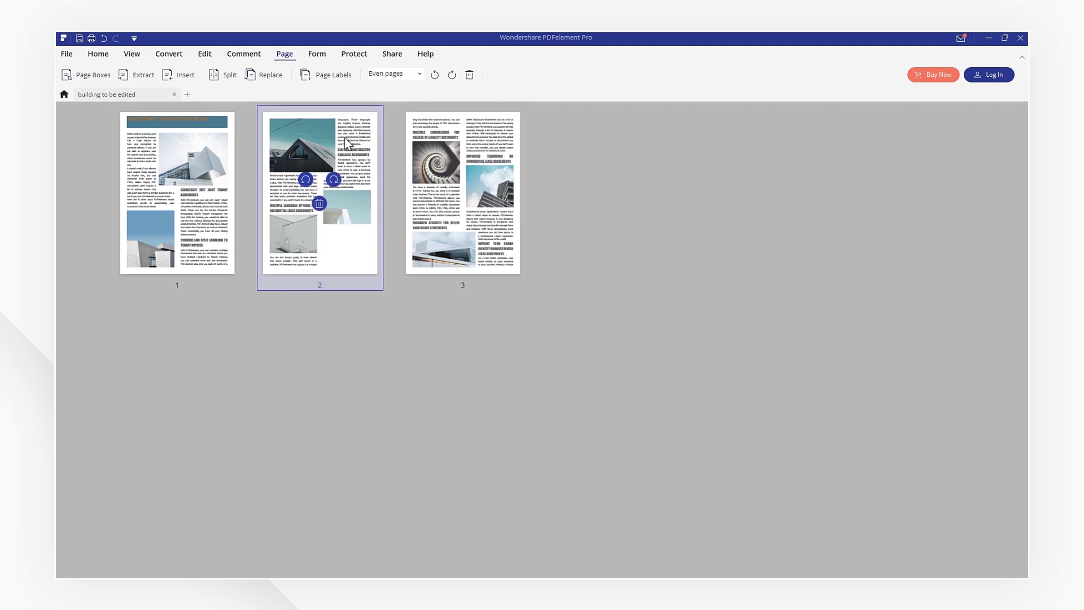
drag(349, 144, 118, 152)
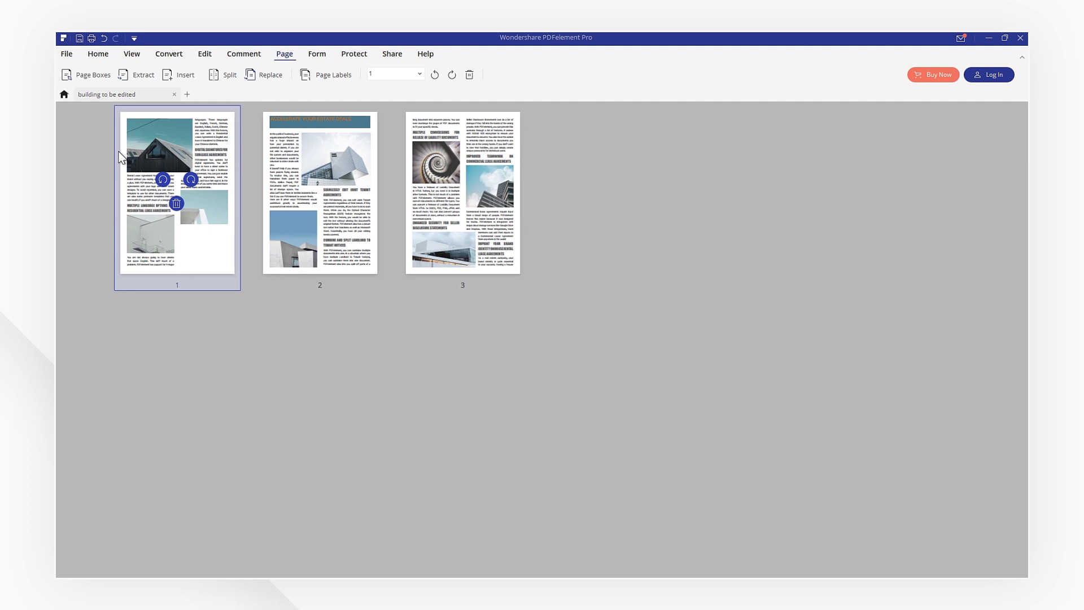
Step: Return to the Home document view and browse the Convert, Edit, Comment and Form tools
click(98, 54)
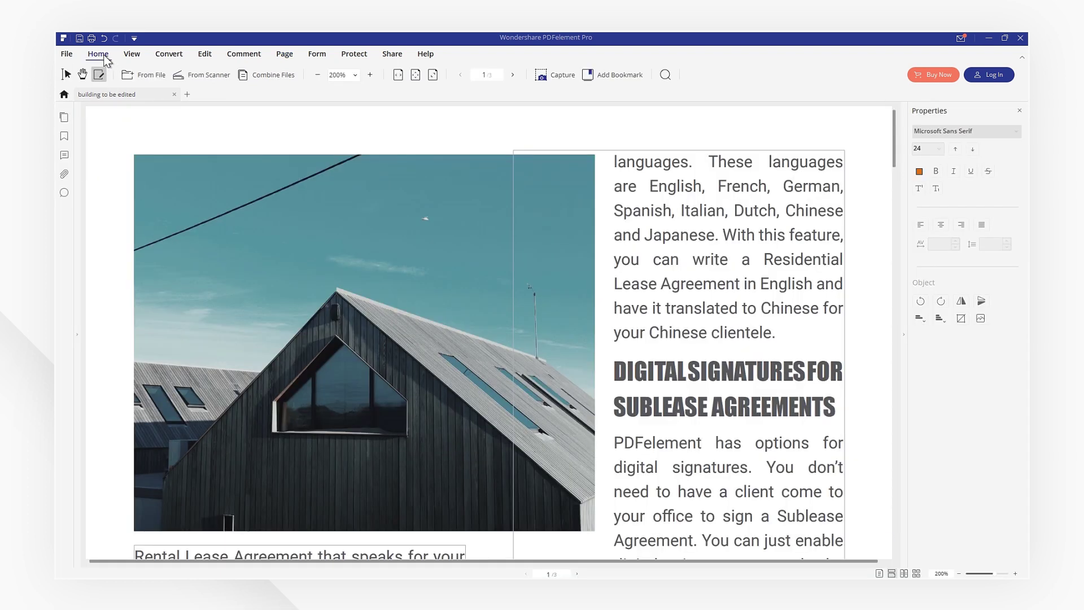
scroll(890, 152, down, 1)
drag(892, 134, 888, 254)
click(1019, 111)
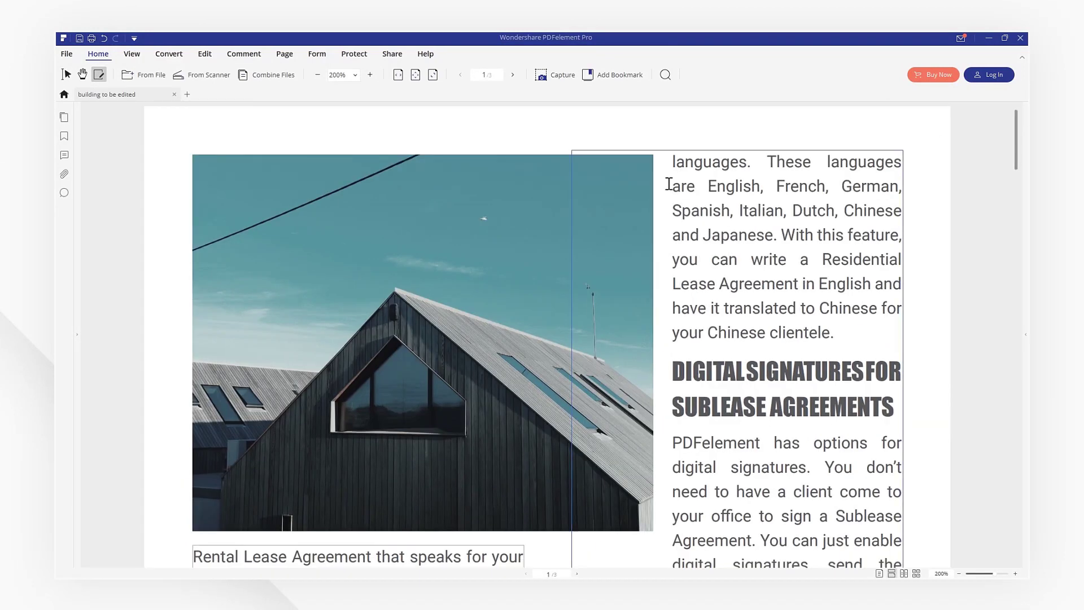
click(131, 53)
click(169, 53)
click(243, 54)
click(317, 53)
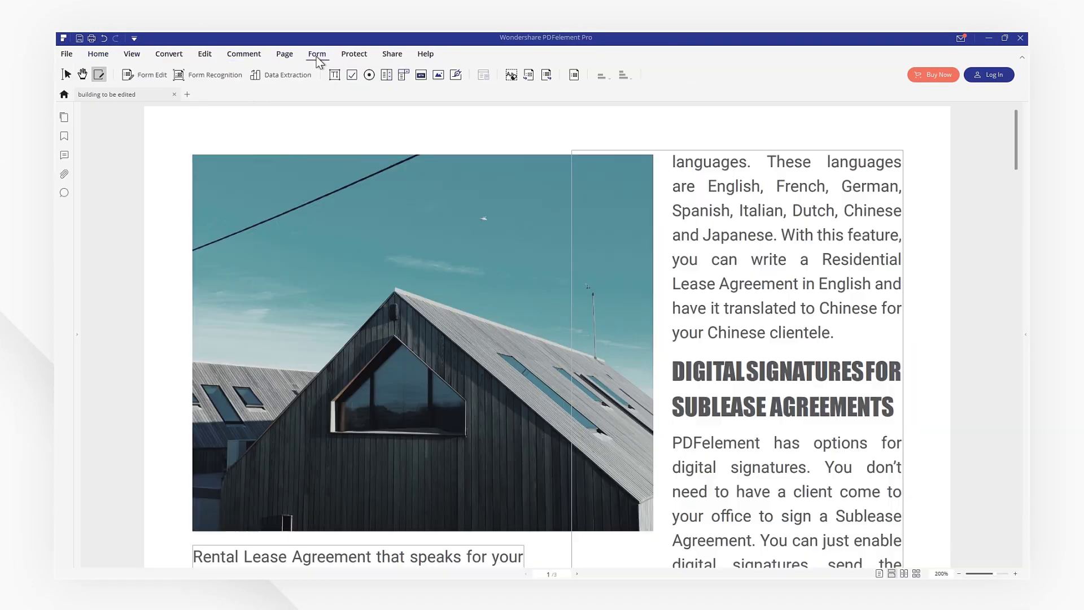